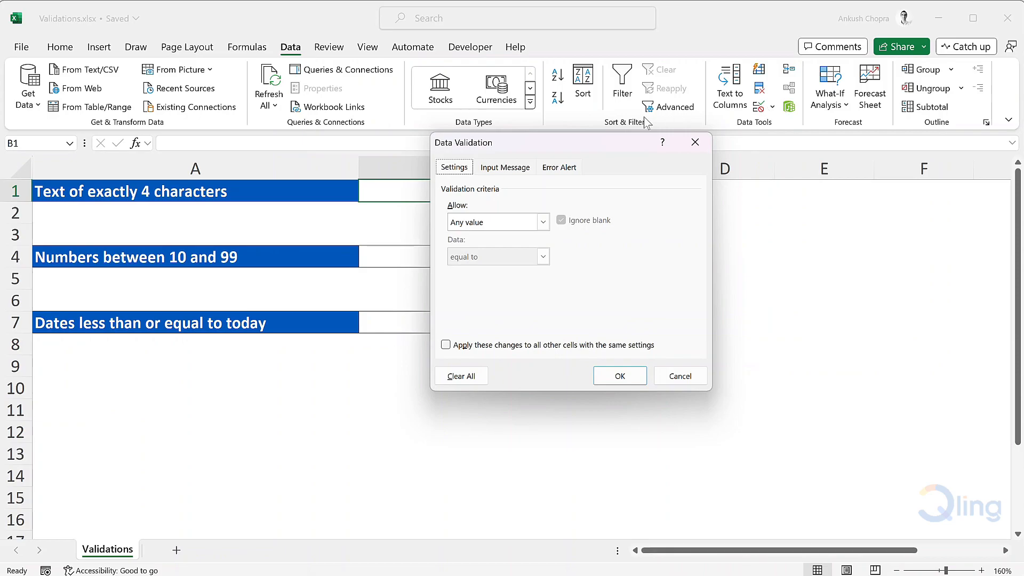
Restrict B1 to text whose length is equal to 4 characters with a data validation rule.
left_click(542, 222)
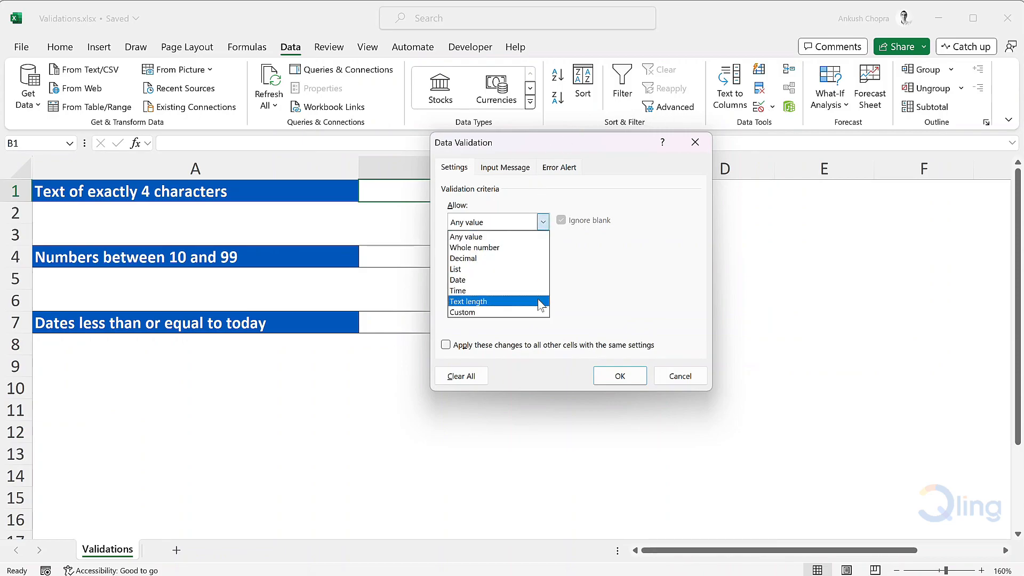
left_click(538, 302)
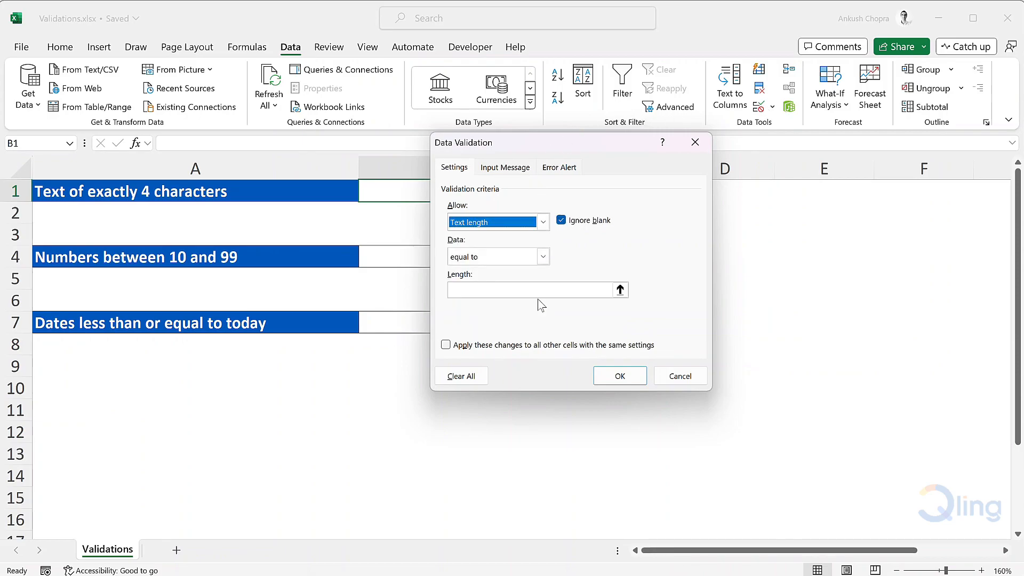
left_click(543, 256)
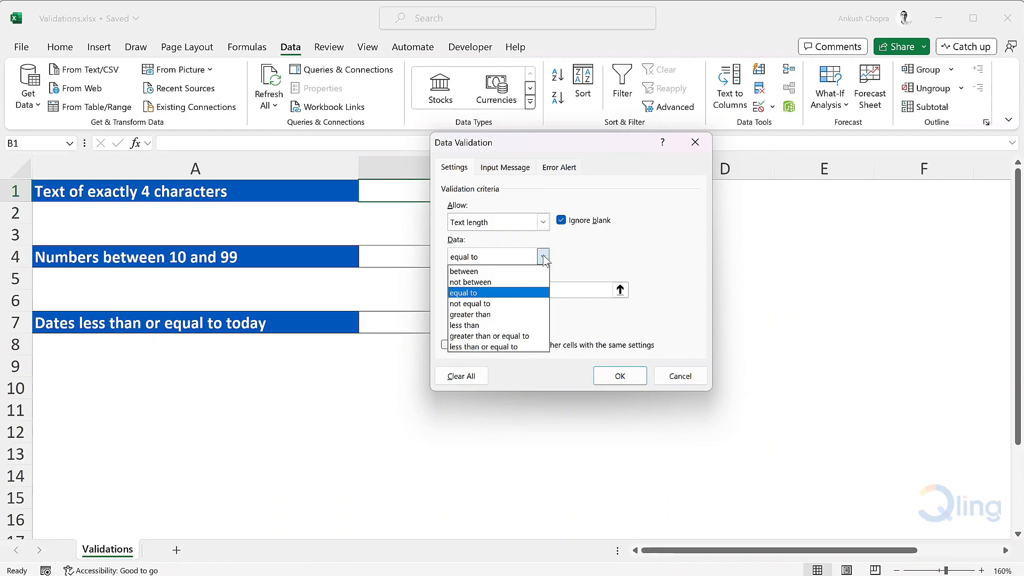
left_click(544, 257)
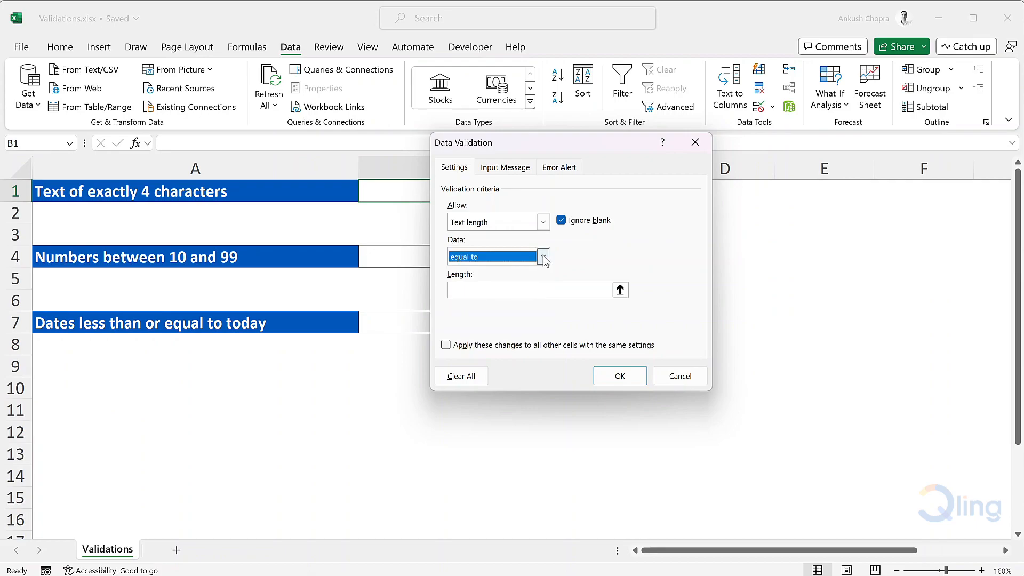
key("Tab")
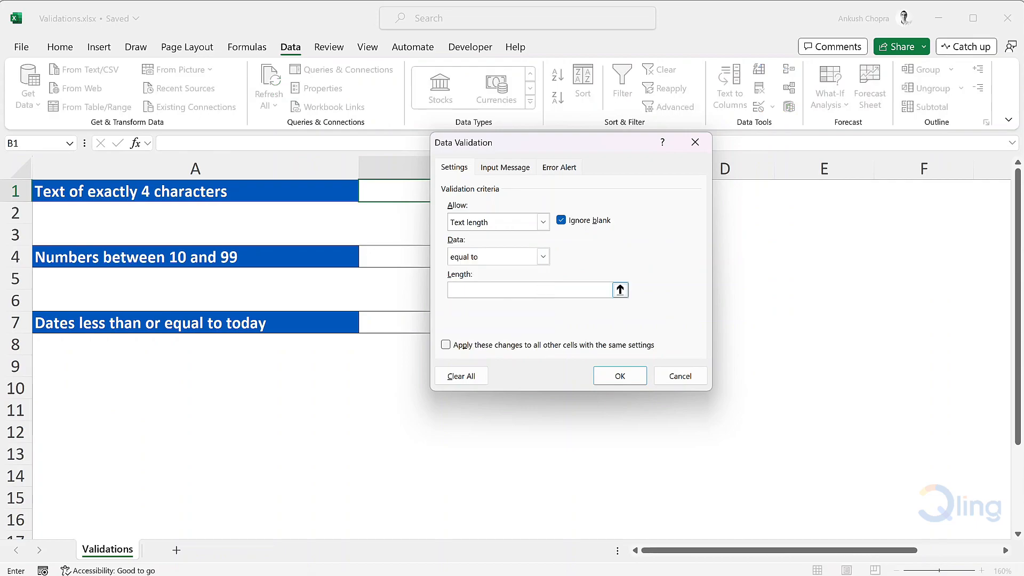
type("4")
left_click(628, 377)
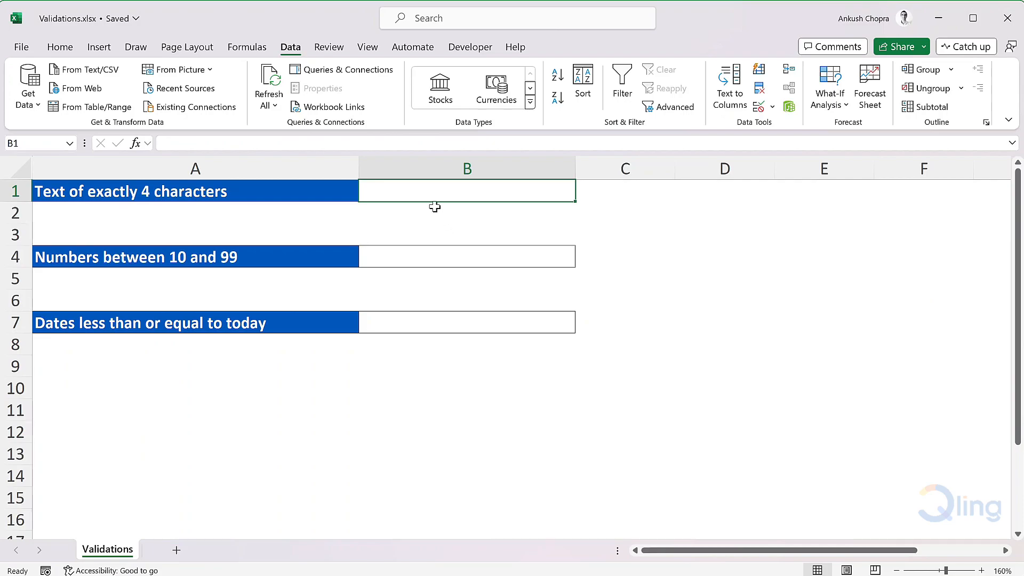
Try entering abc and then abcdef in B1 to test the text-length rule.
type("abc")
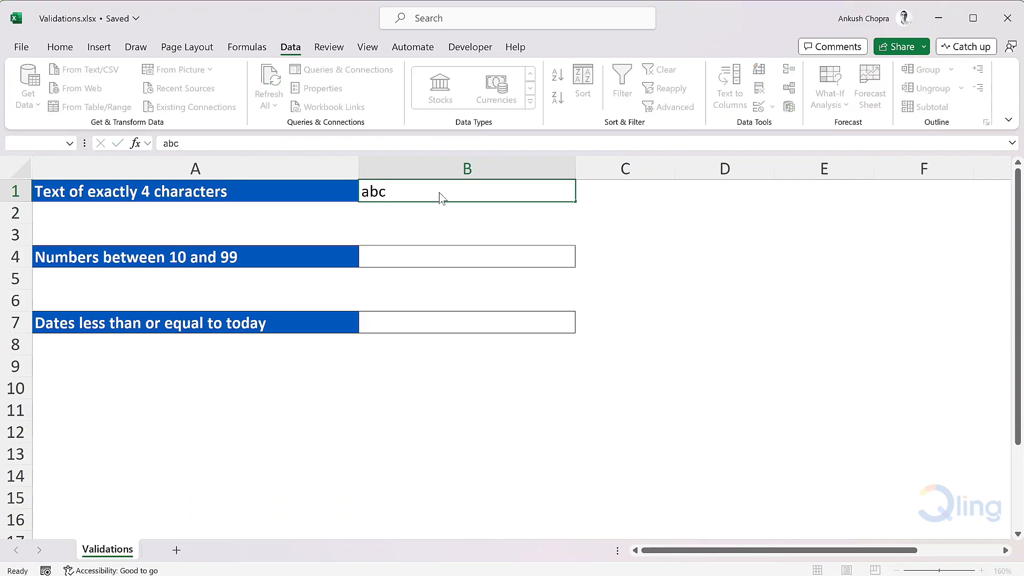
key("Return")
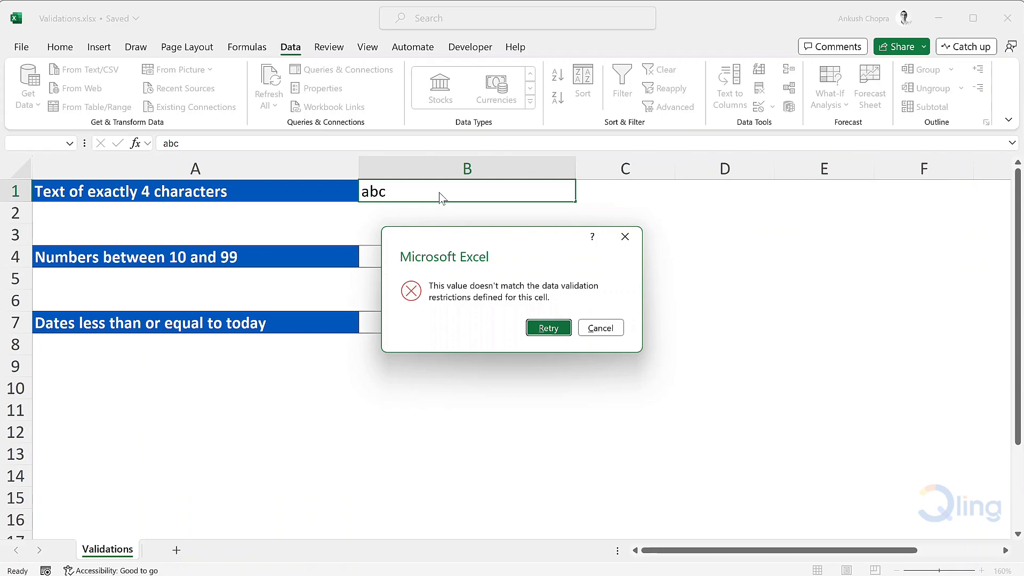
left_click(549, 328)
type("abcdef")
key("Return")
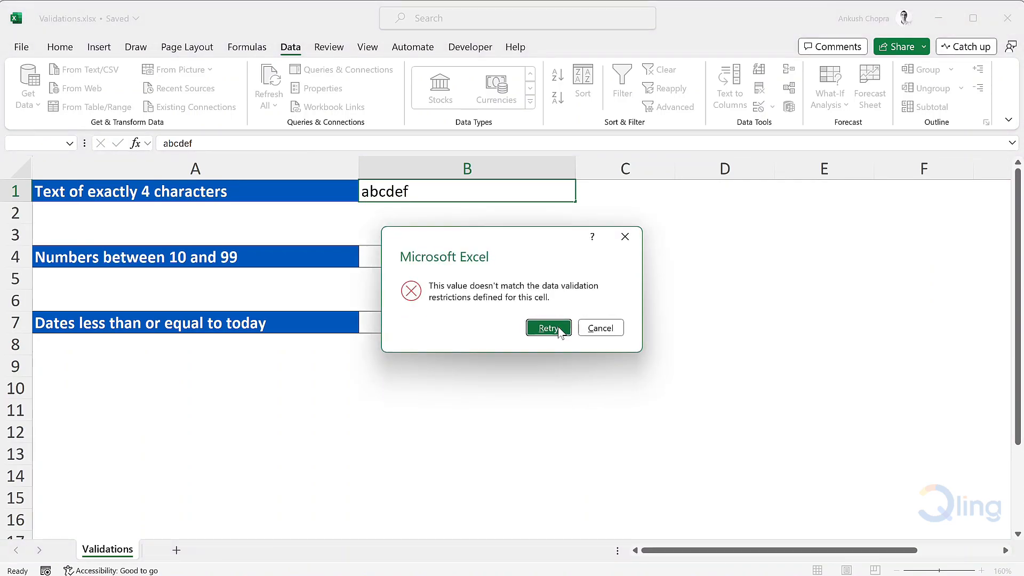
left_click(558, 329)
Enter abcd in B1.
type("abcd")
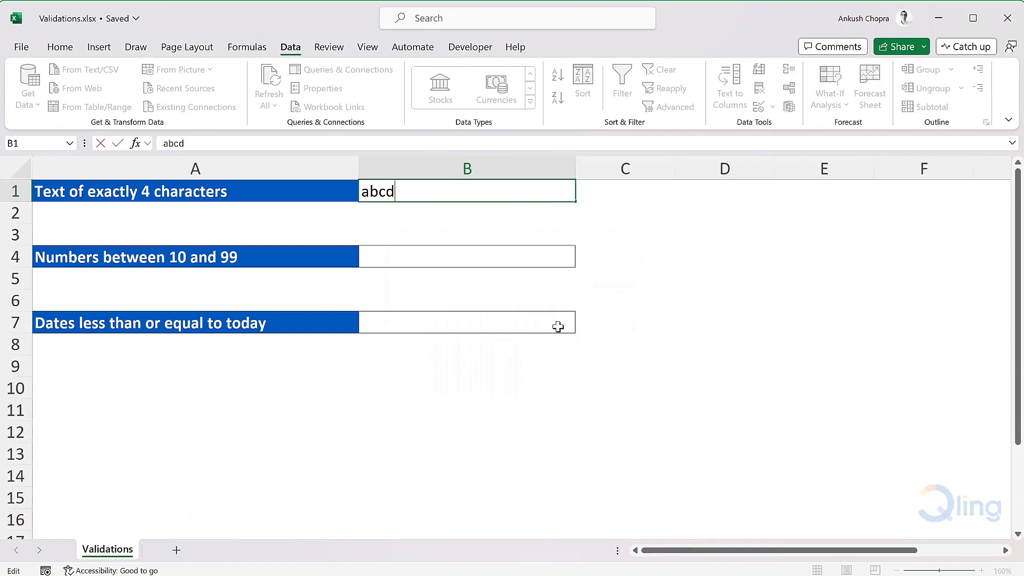
key("Return")
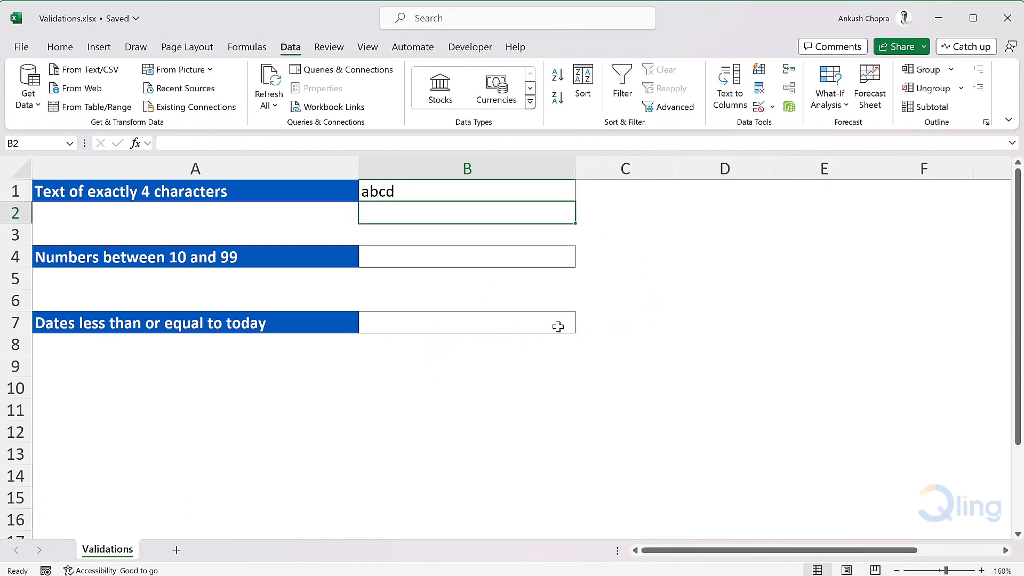
Restrict B4 to whole numbers between 10 and 99 with a data validation rule.
left_click(521, 260)
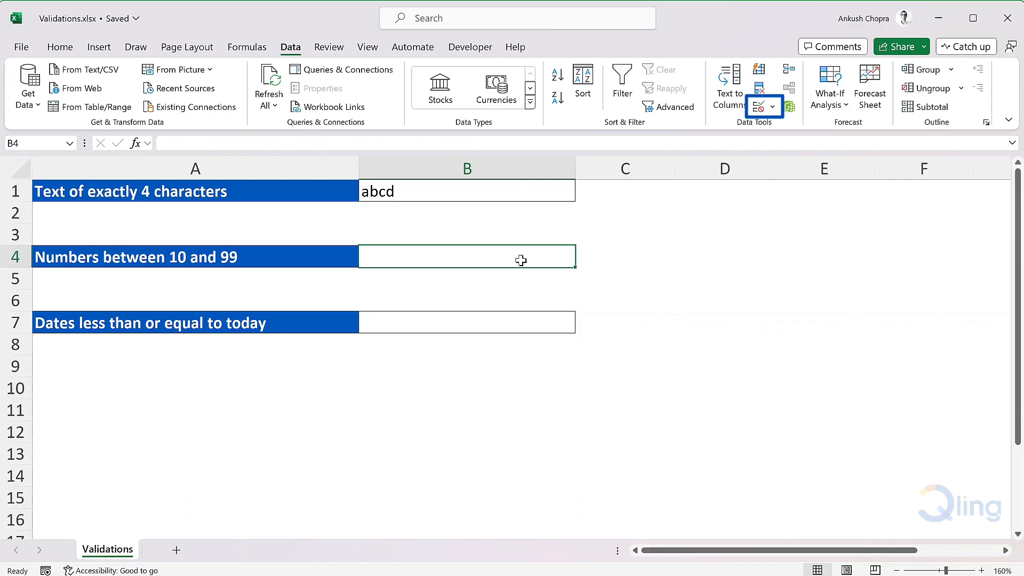
left_click(760, 107)
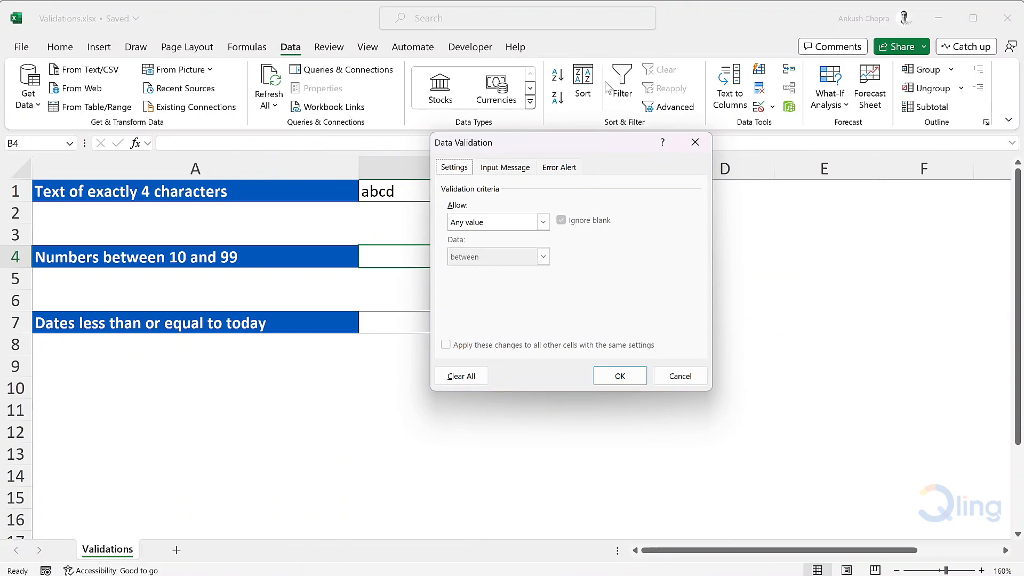
left_click(491, 222)
left_click(496, 244)
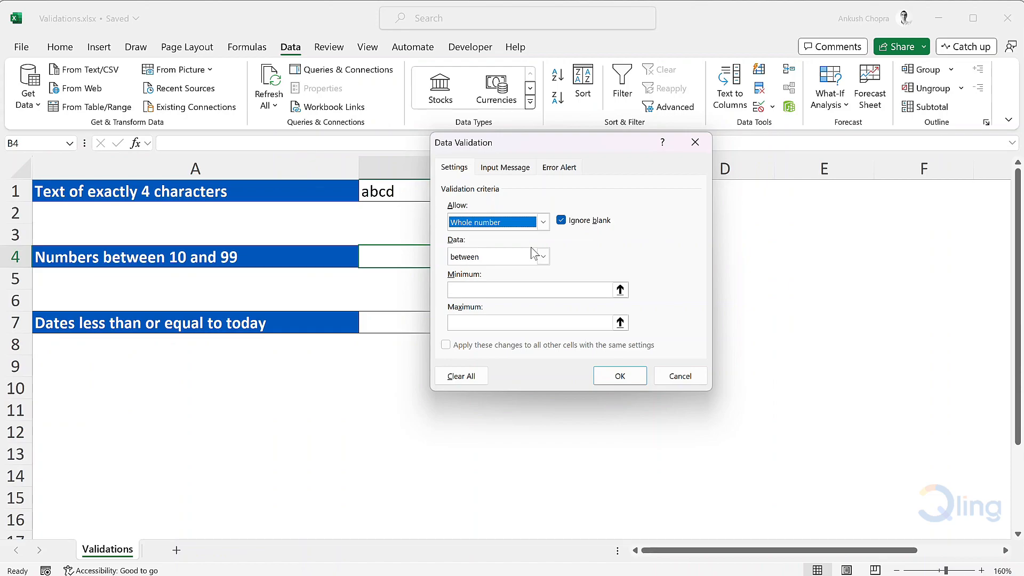
left_click(528, 290)
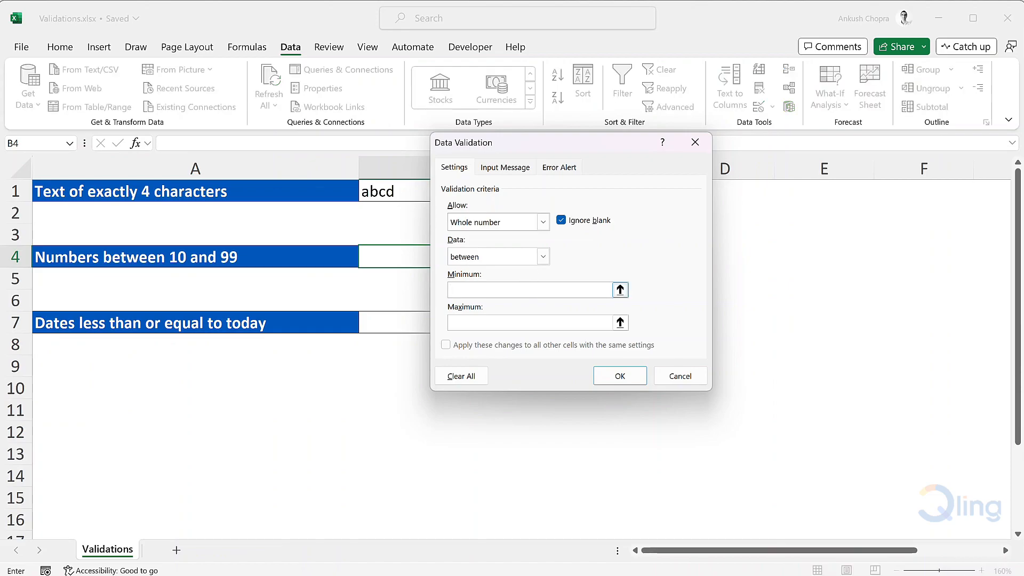
type("10")
key("Tab")
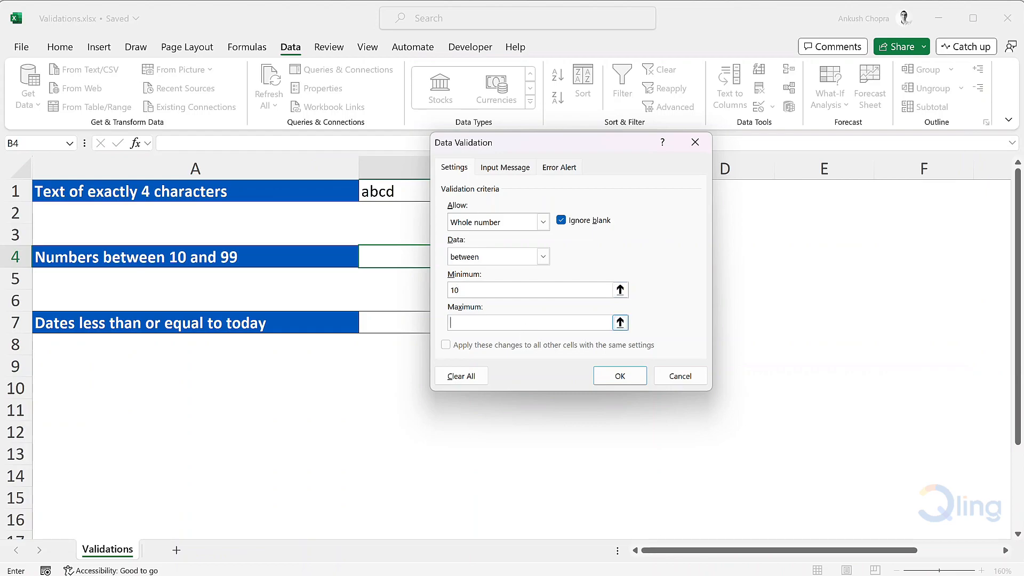
type("99")
left_click(634, 376)
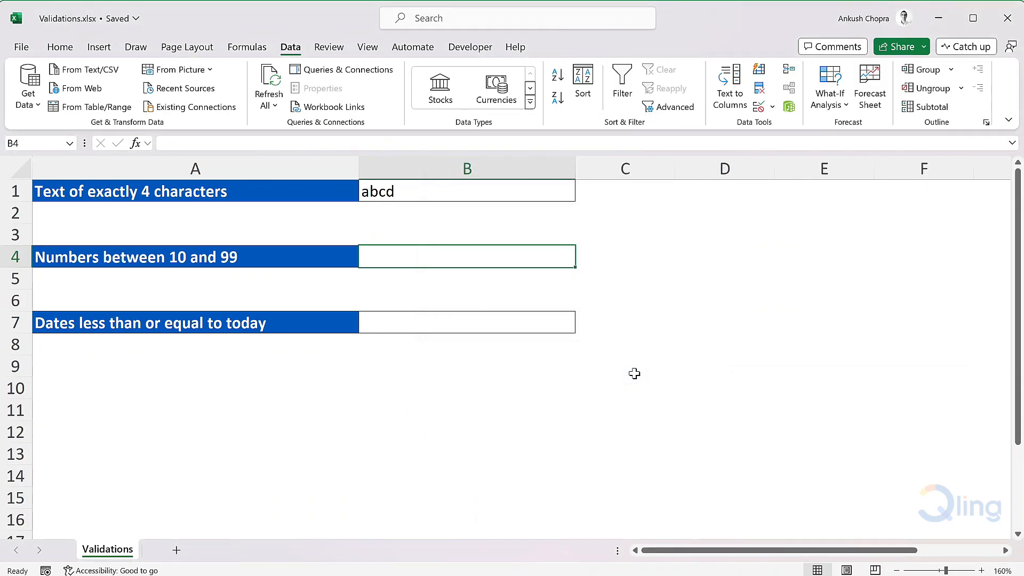
Try entering 9 and then 10 in B4 to test the number range rule.
type("9")
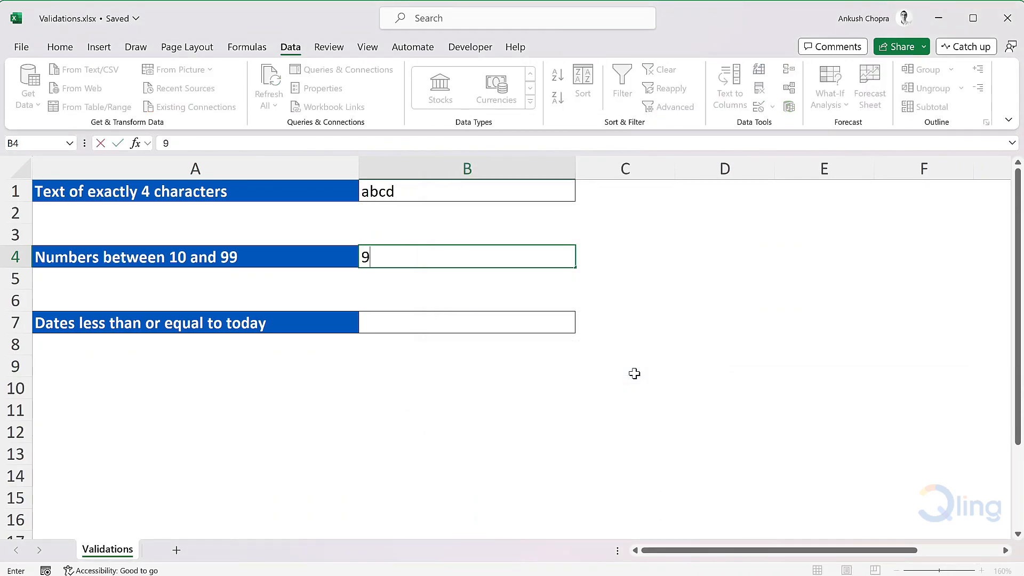
key("Return")
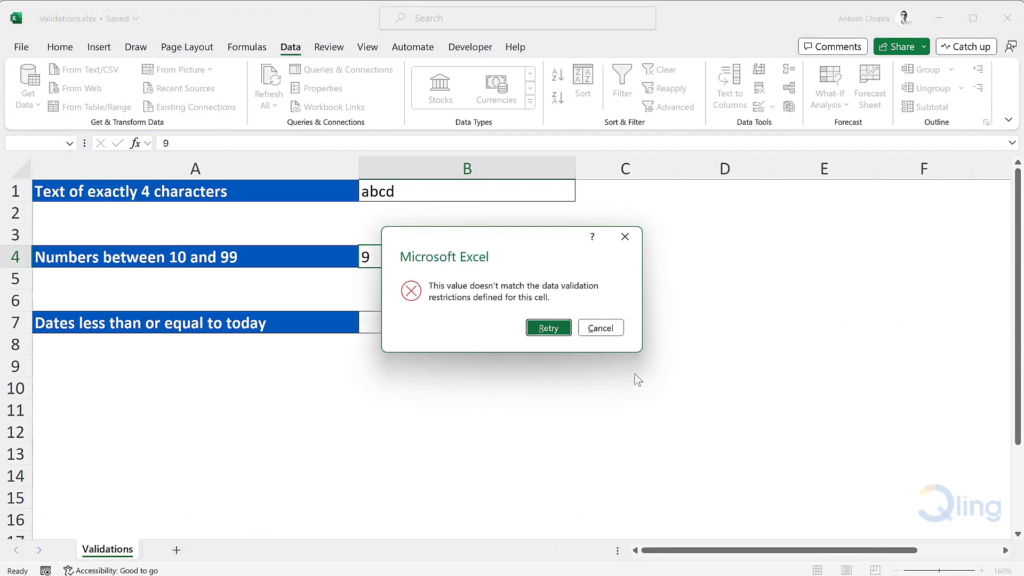
key("Return")
type("10")
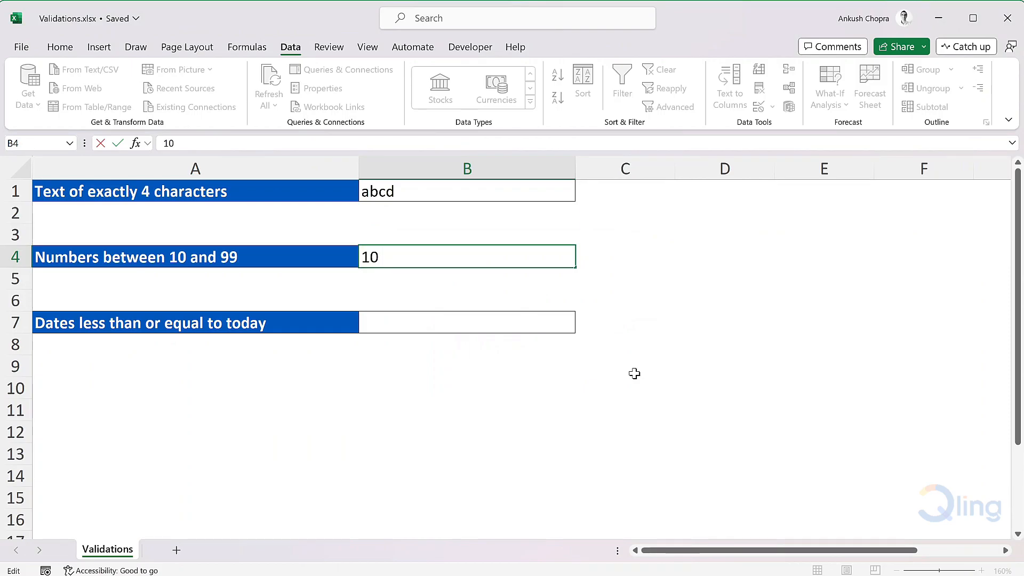
key("Return")
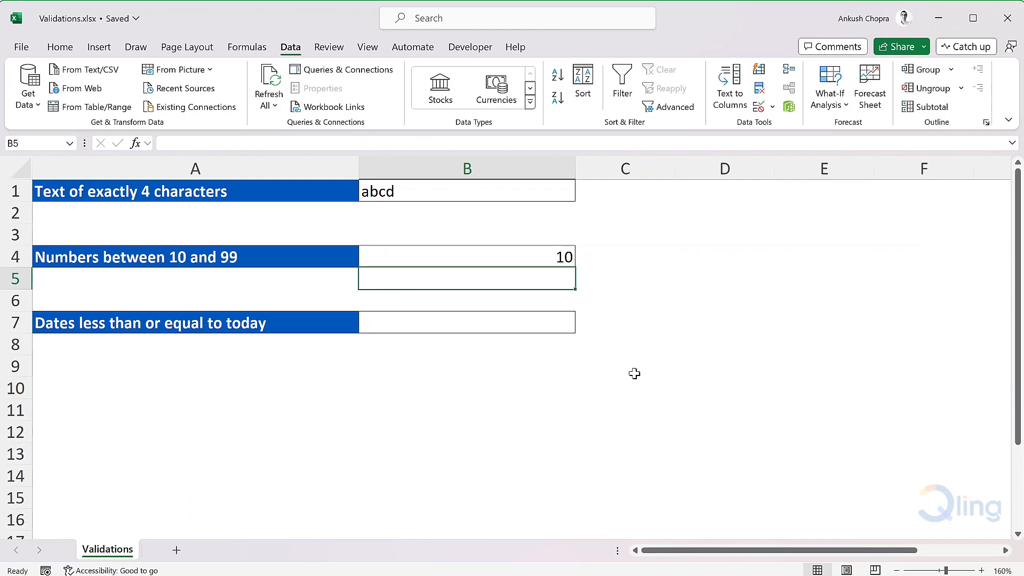
Replace the value in B4 with 43.
key("Up")
type("43")
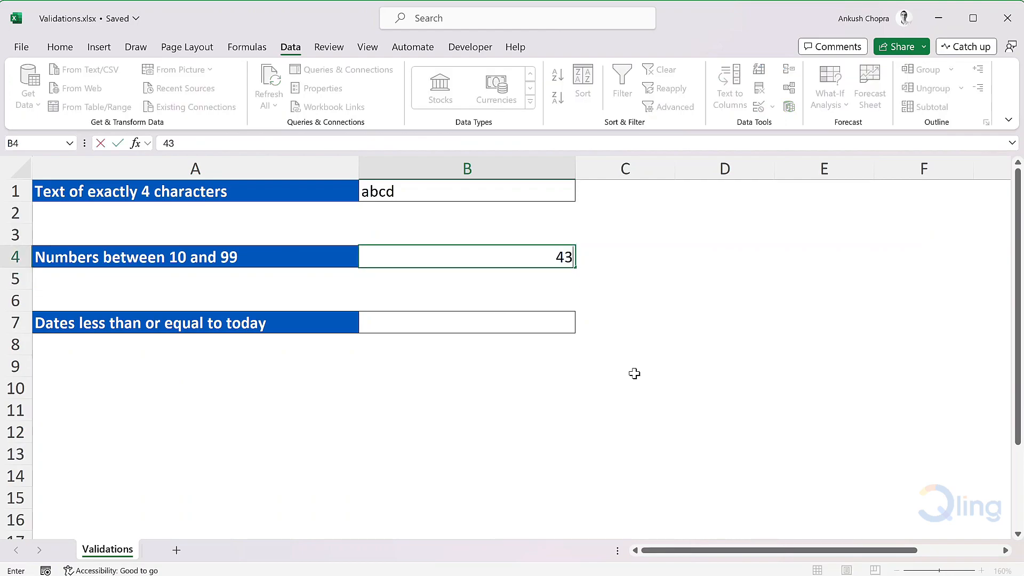
key("Tab")
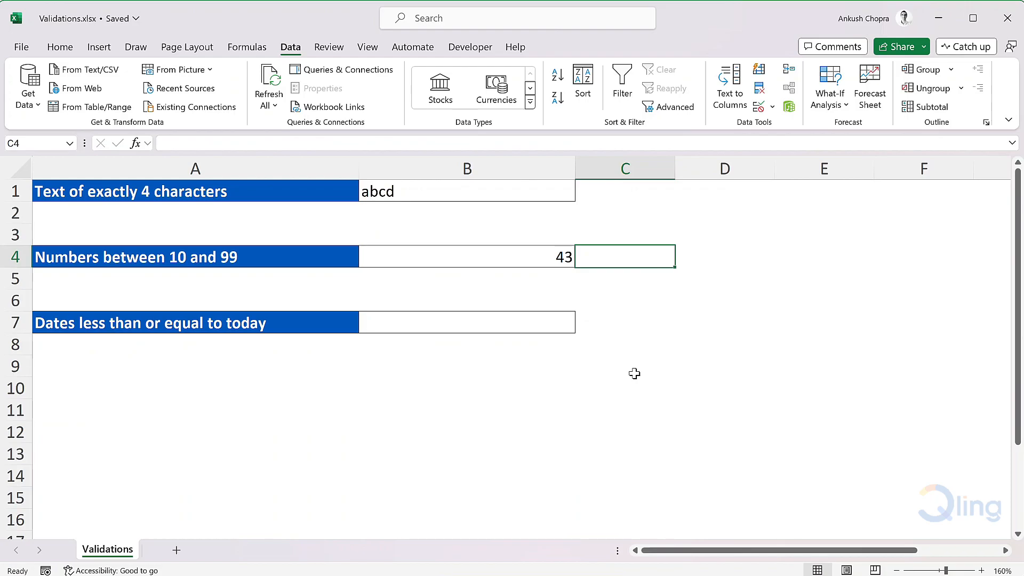
key("Left")
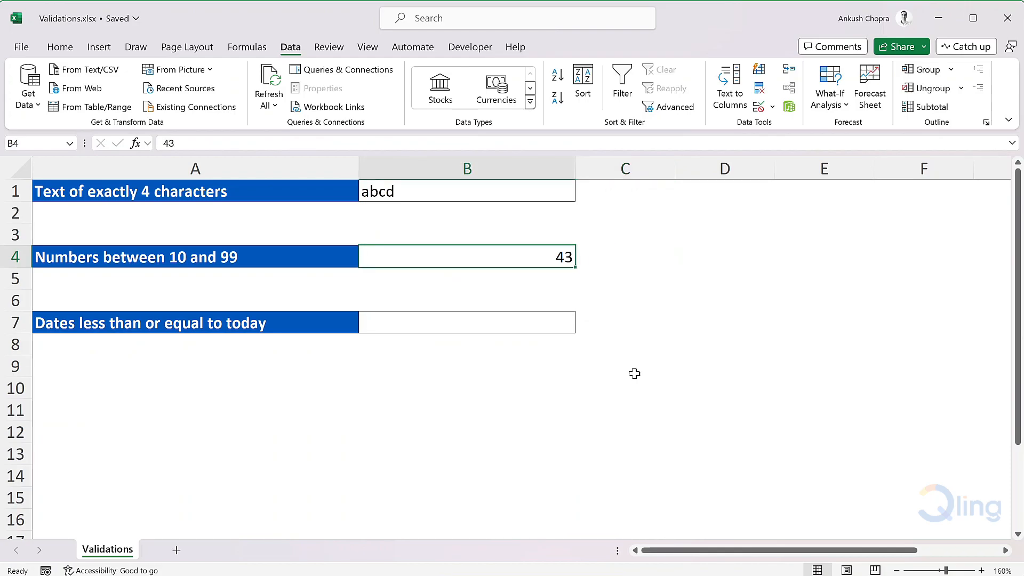
Try entering 100 in B4 and cancel the entry.
type("100")
key("Return")
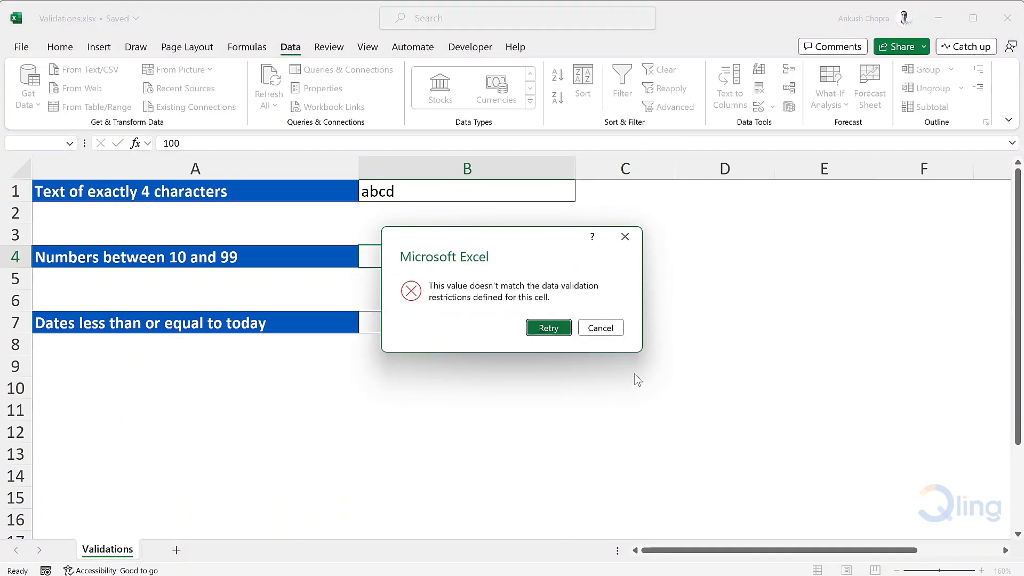
key("Escape")
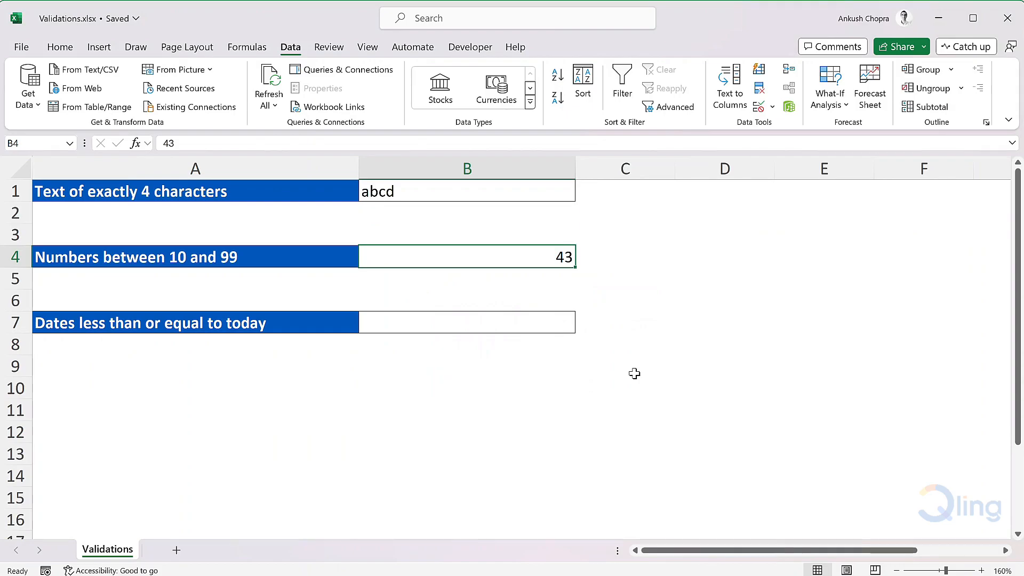
Restrict B7 to dates less than or equal to =today() with a data validation rule.
key("Down")
key("Down")
key("Down")
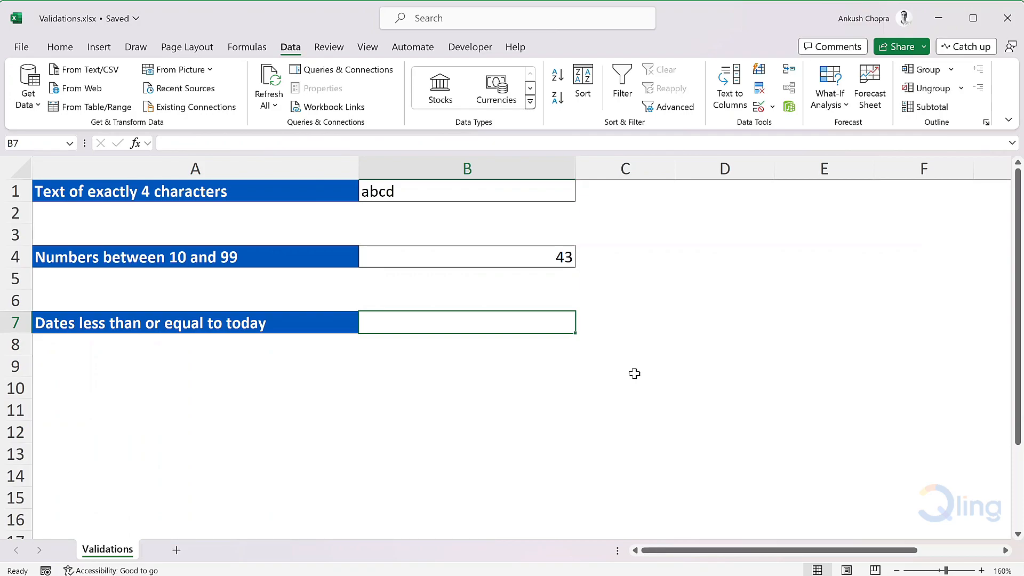
left_click(758, 106)
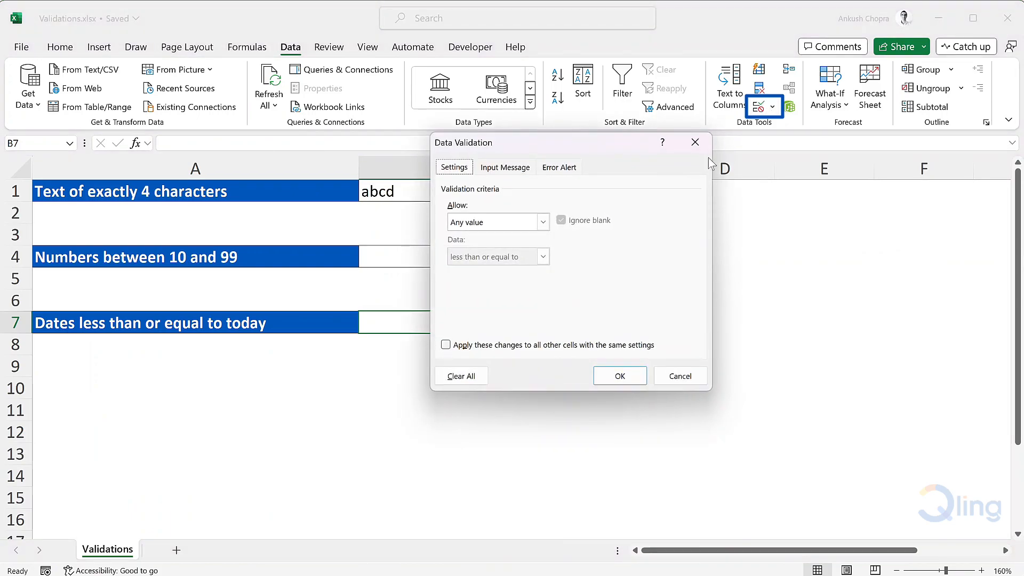
left_click(514, 223)
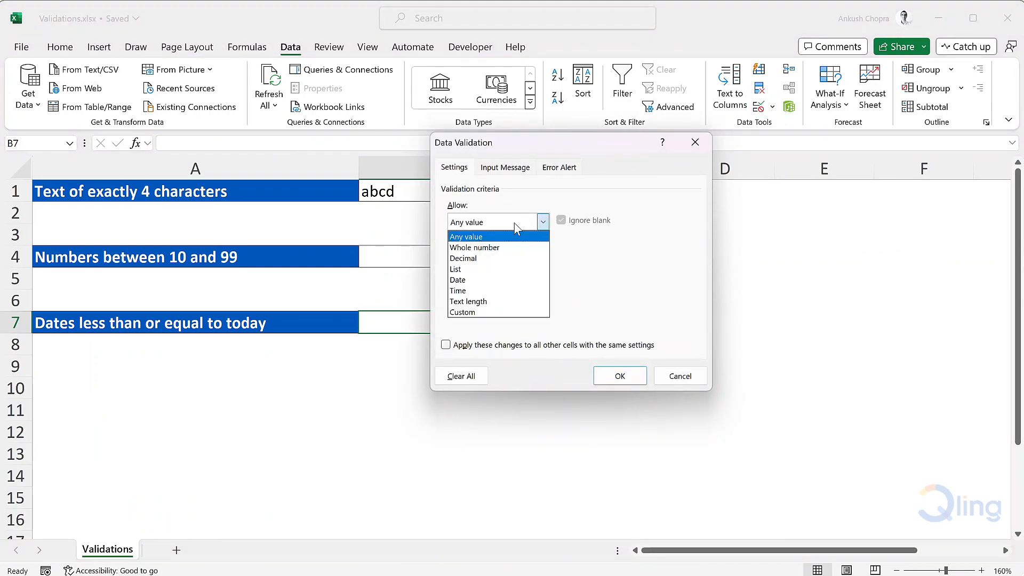
left_click(504, 279)
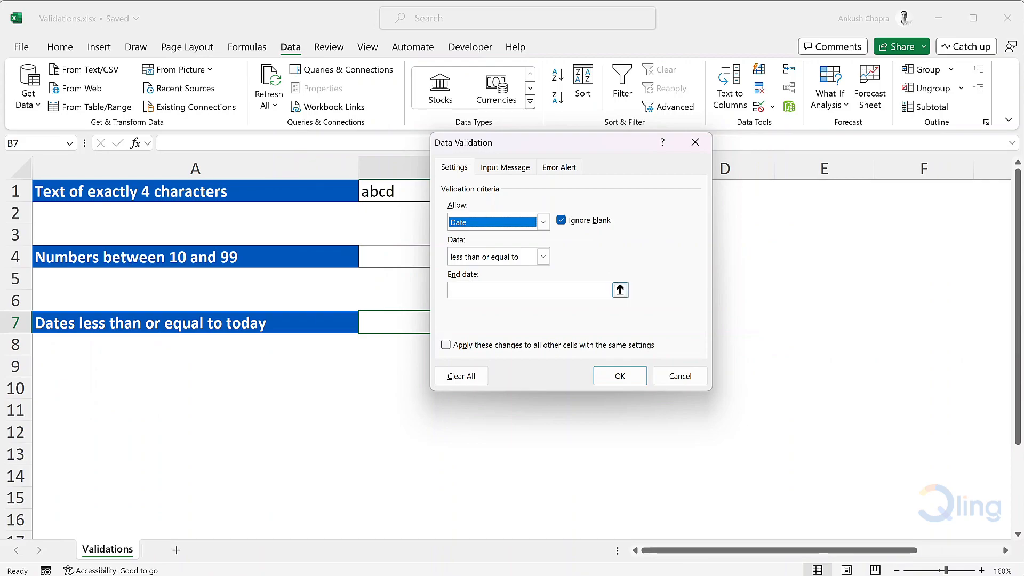
left_click(530, 290)
type("=today()")
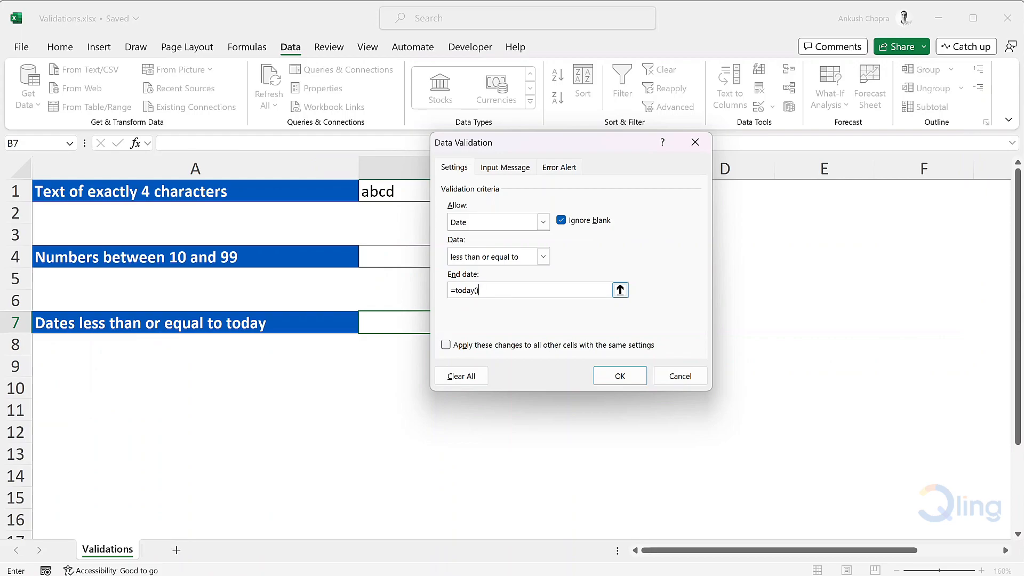
left_click(617, 377)
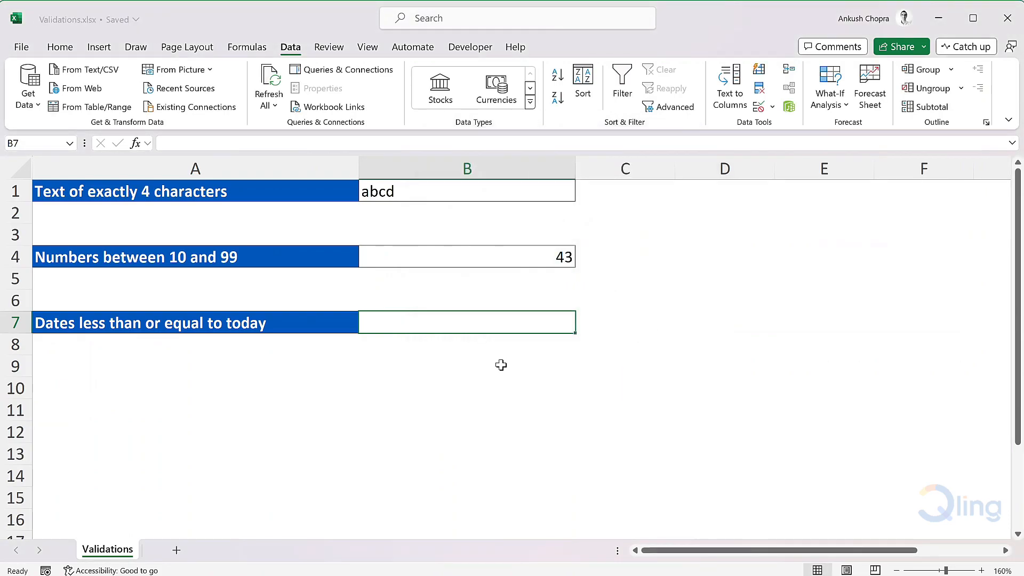
Enter the formula =today() in B9 to show today's date.
left_click(501, 365)
type("=to")
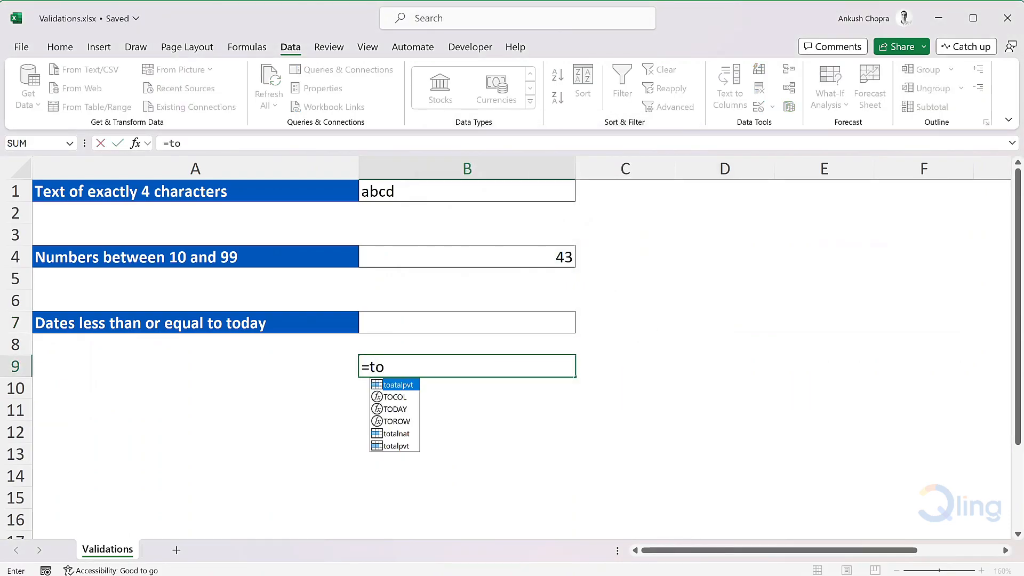
type("day()")
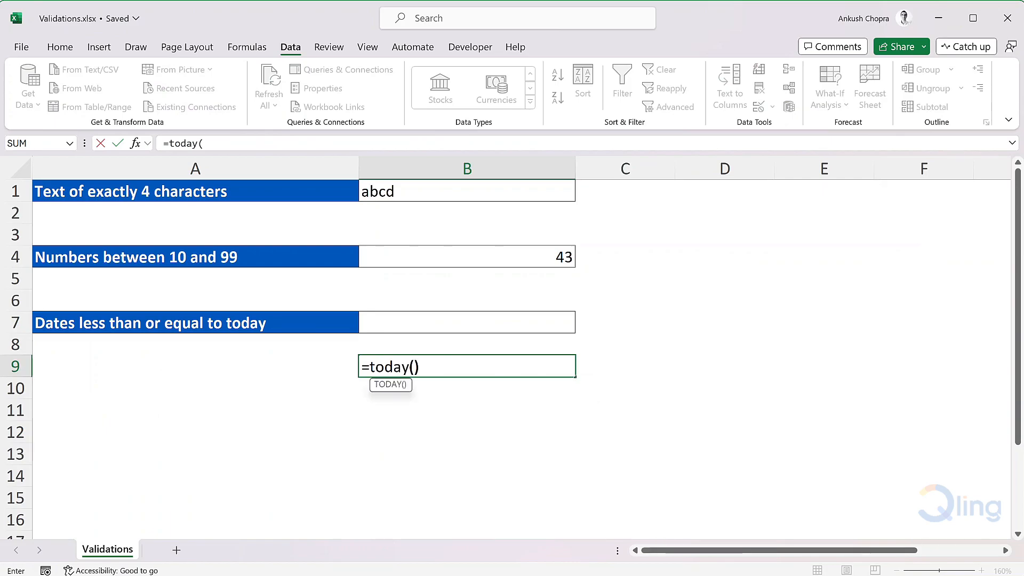
key("Tab")
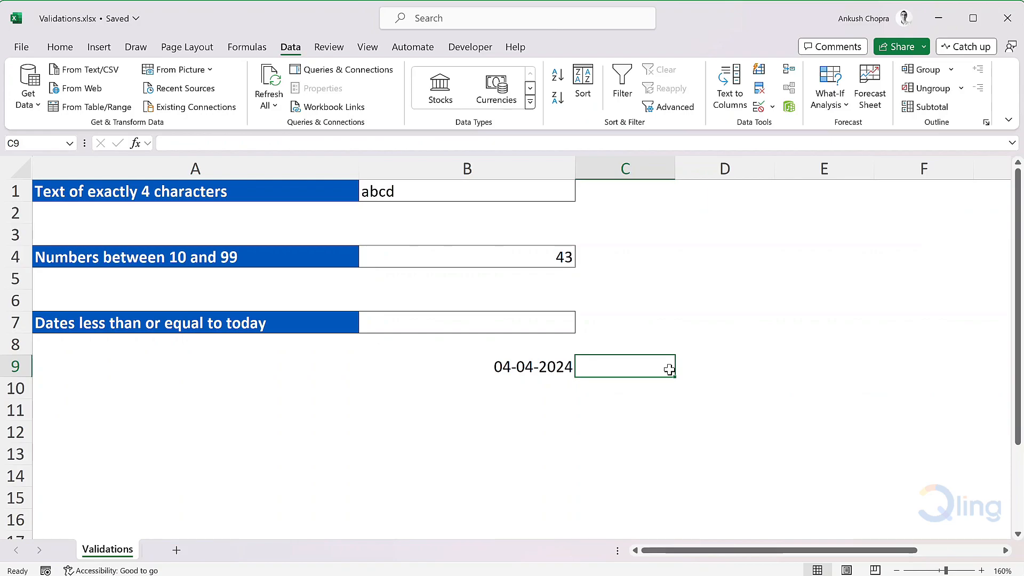
Enter the date 03/04/24 in B7.
left_click(569, 322)
type("03")
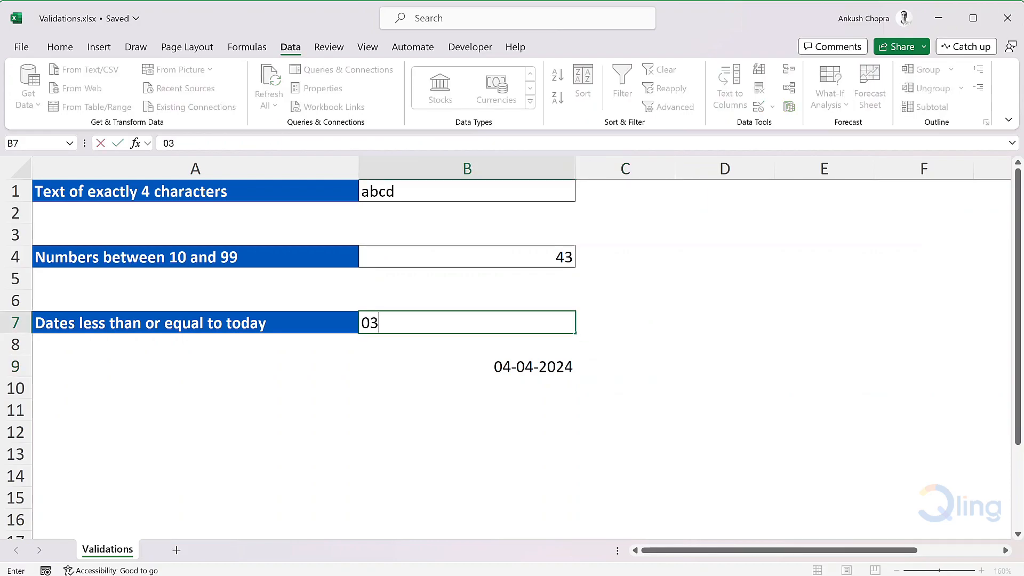
type("/04/24")
key("Tab")
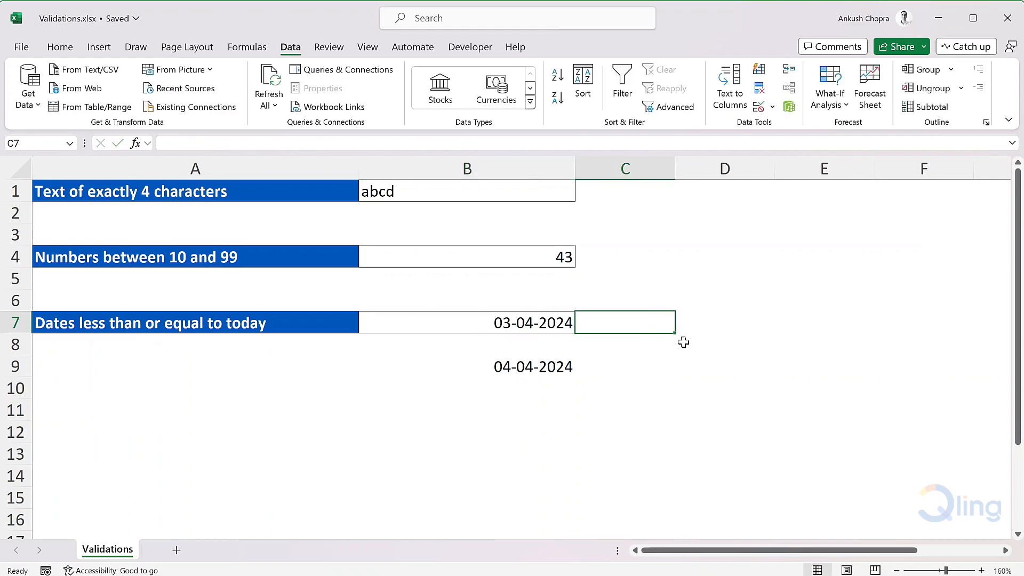
Replace the date in B7 with 04/04/24.
left_click(542, 322)
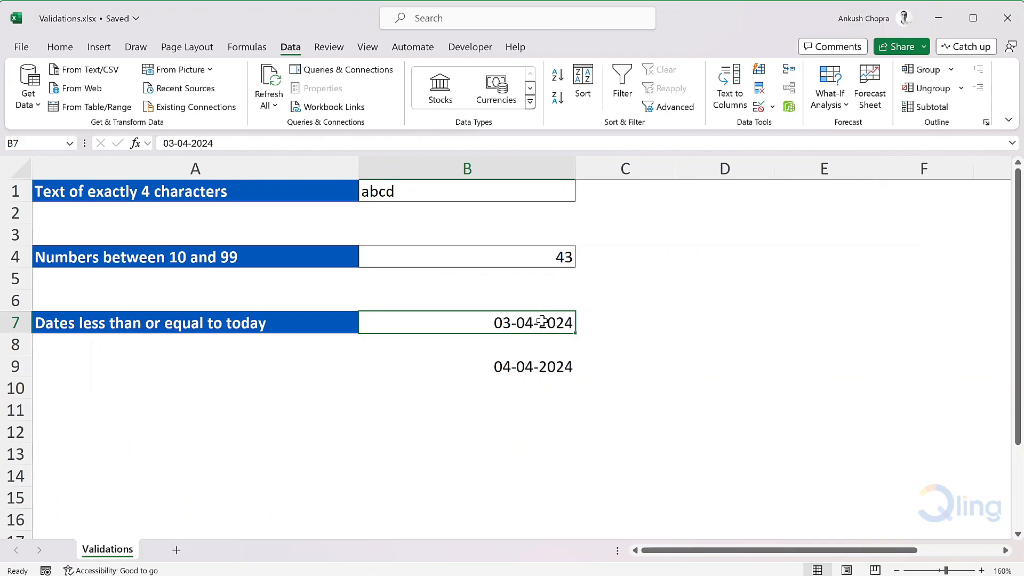
type("04/04/24")
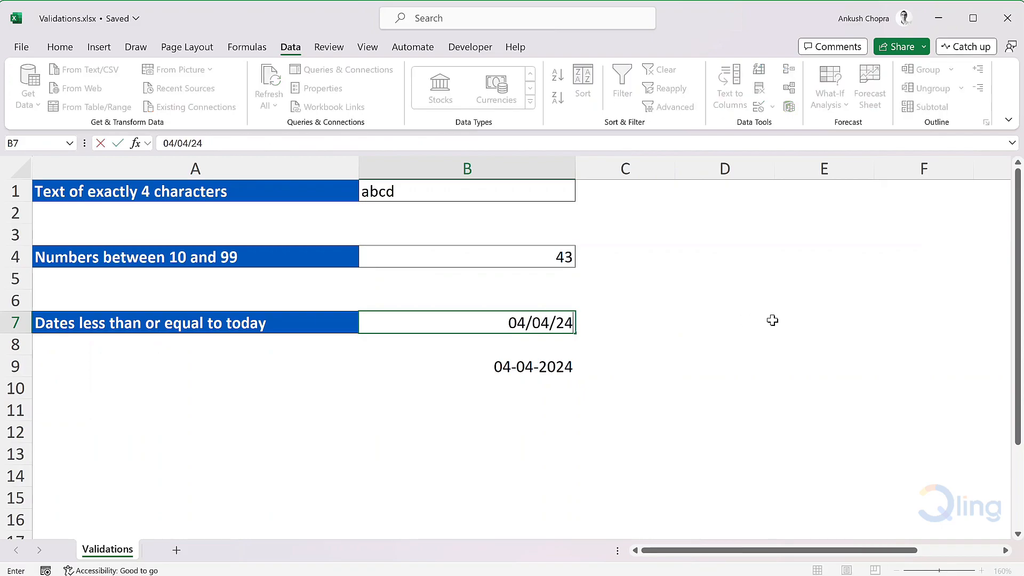
key("Tab")
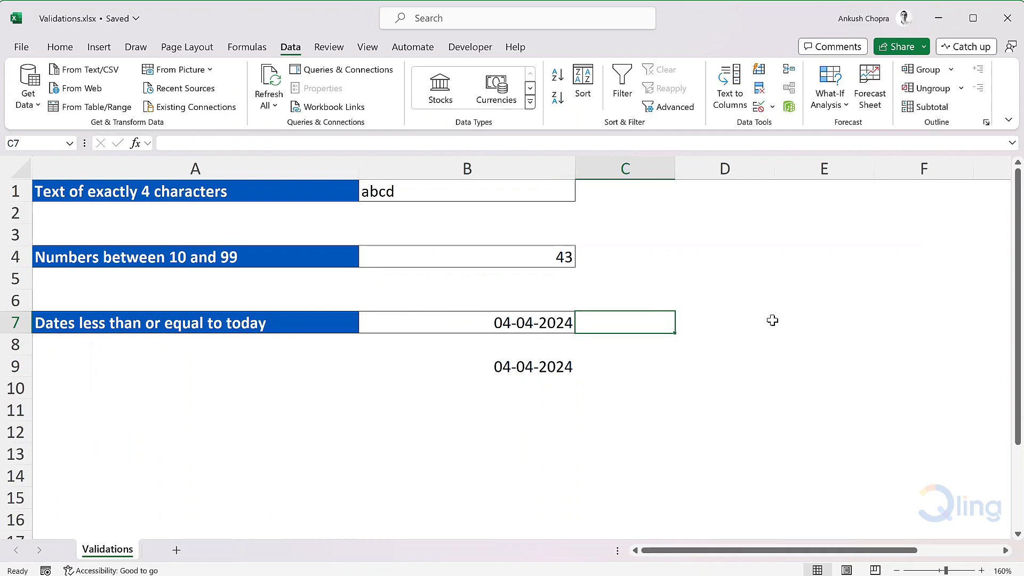
Try entering the future date 07/04/24 in B7 and cancel the entry.
key("Left")
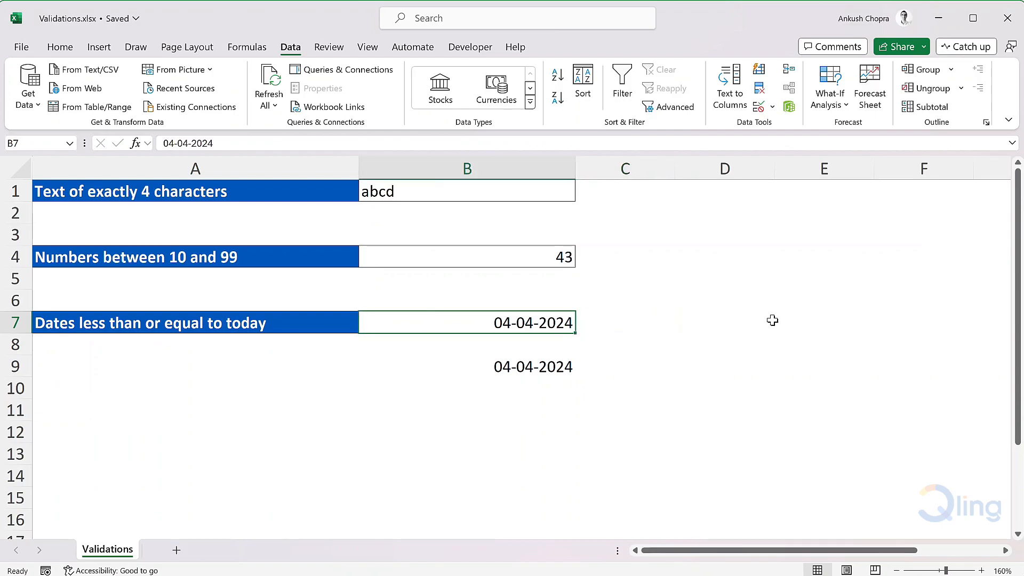
type("07/0")
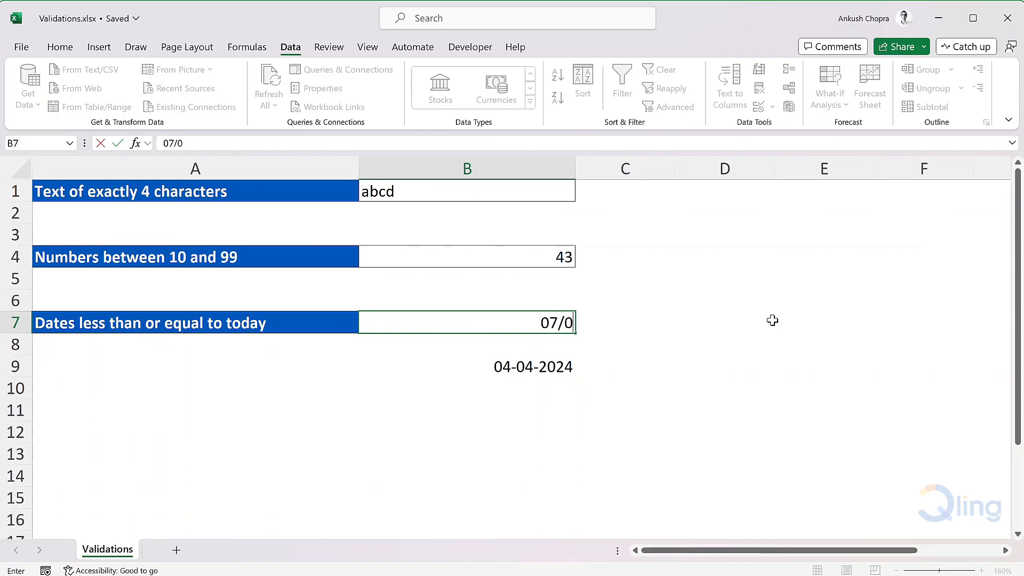
type("4/24")
key("Return")
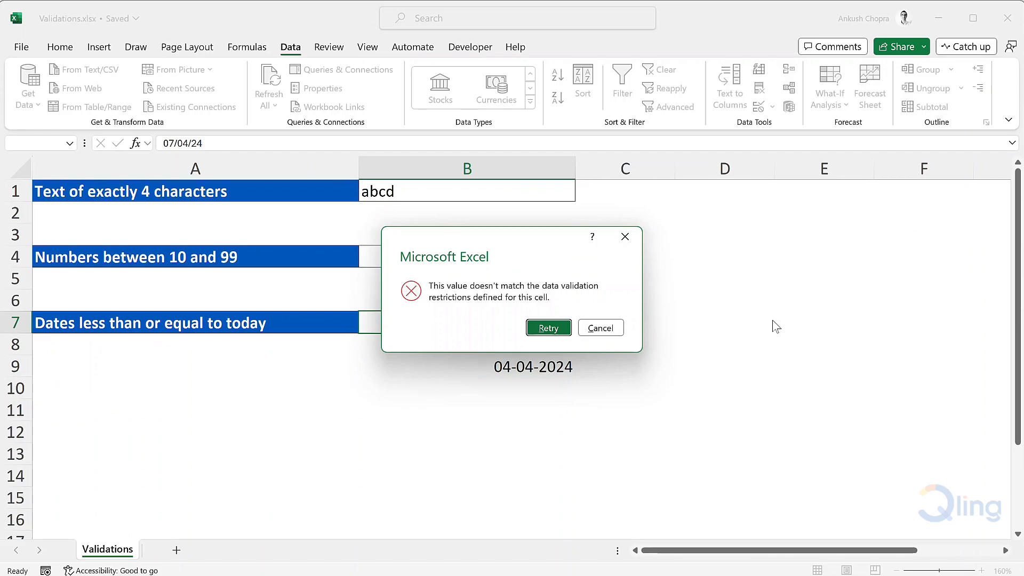
left_click(612, 328)
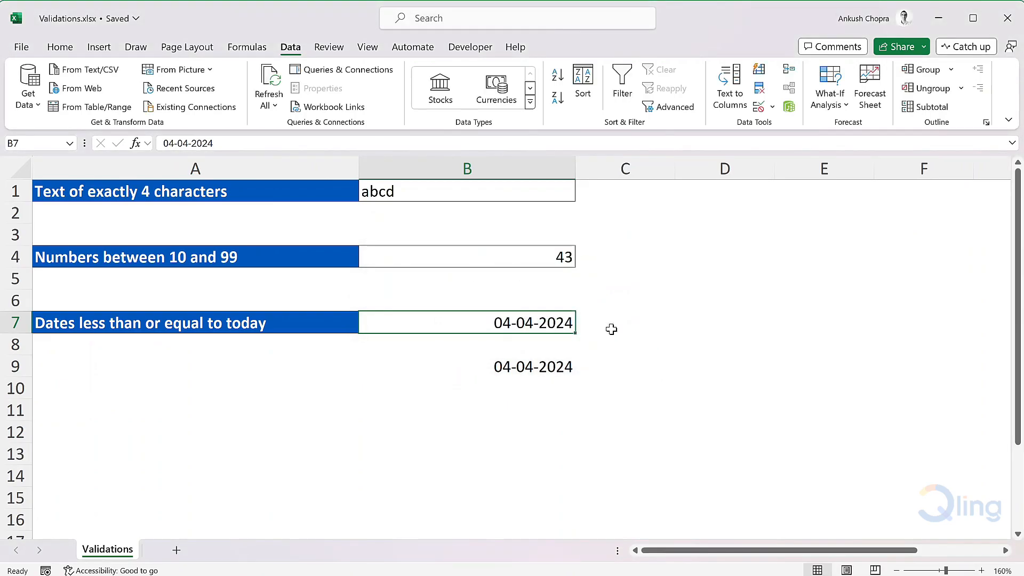